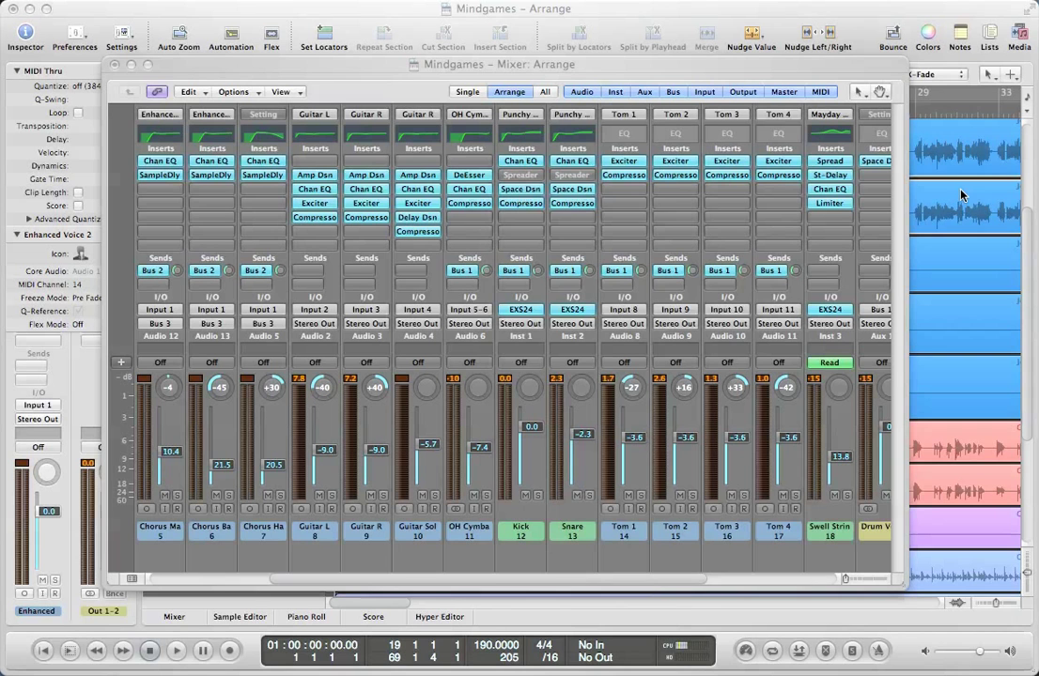
Try rubber-band selections of the drum and guitar channel strips, then clear the selection.
drag(458, 575, 780, 556)
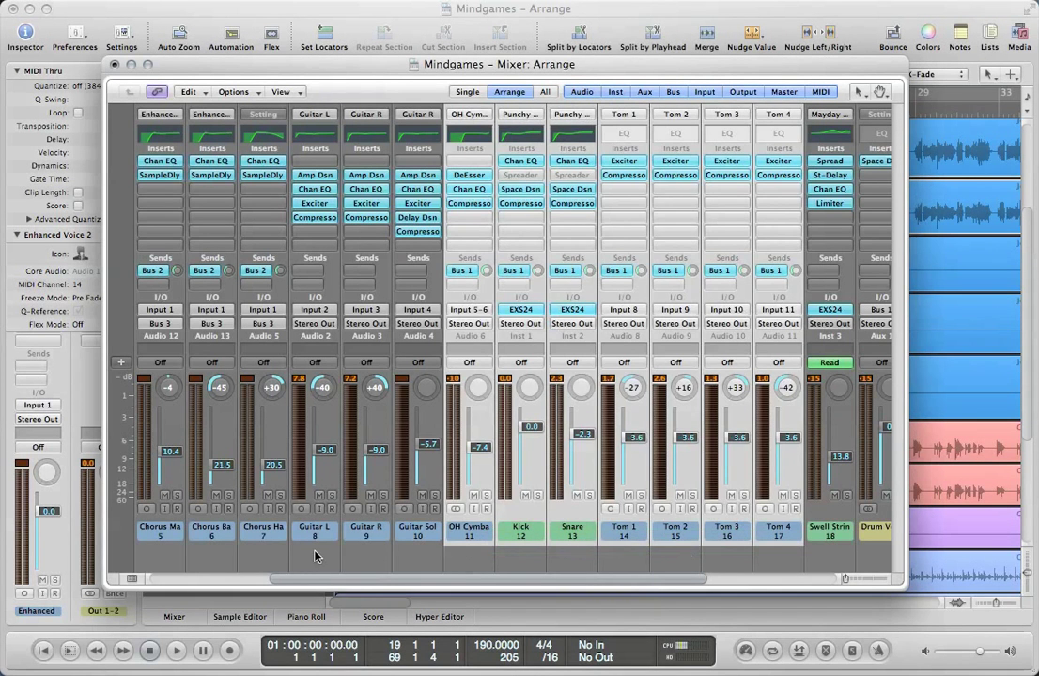
drag(312, 556, 427, 548)
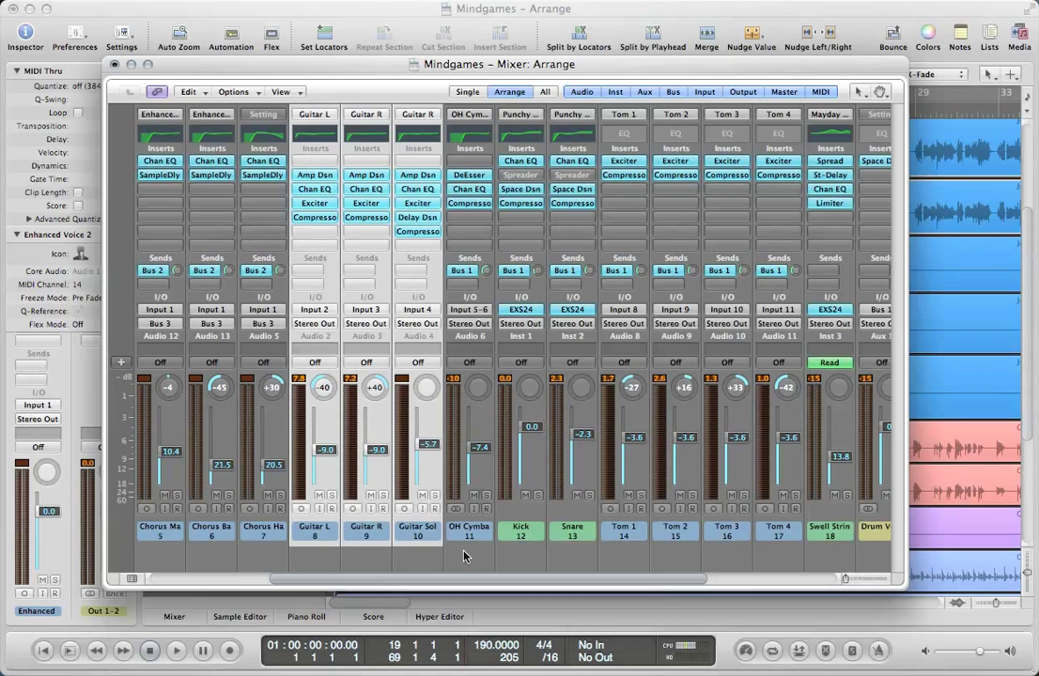
click(463, 556)
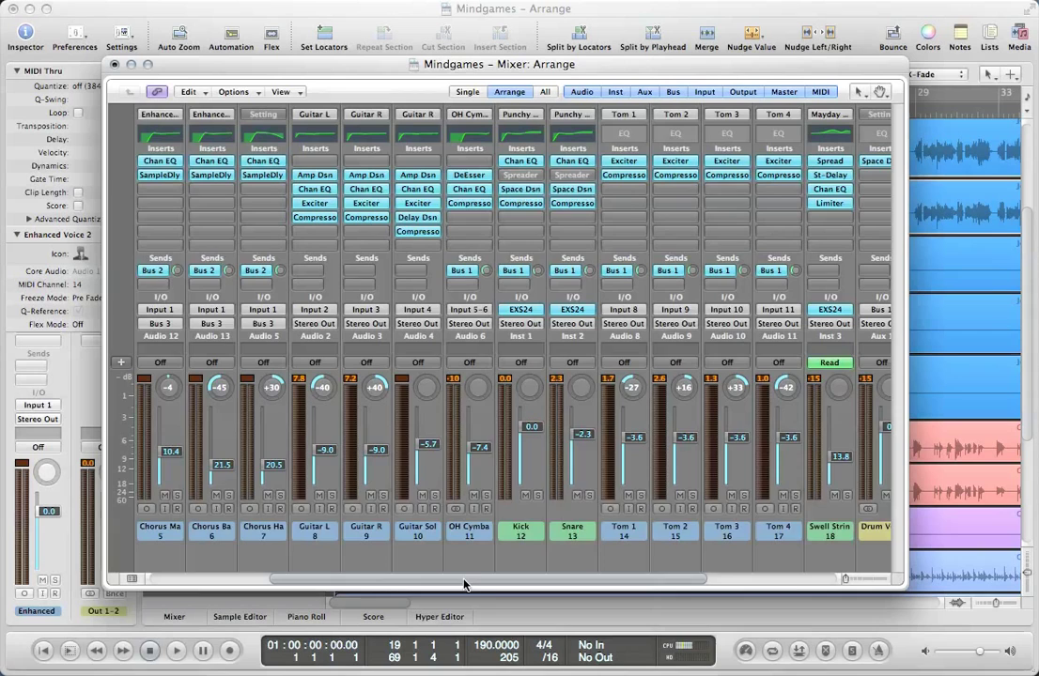
drag(463, 583, 515, 584)
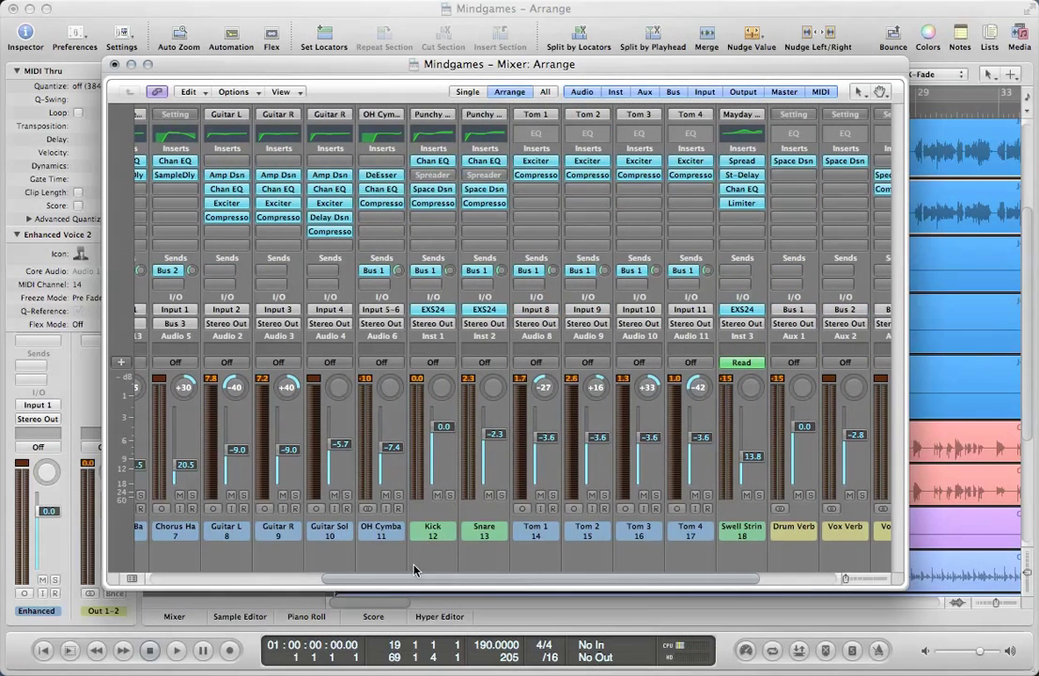
drag(385, 559, 697, 542)
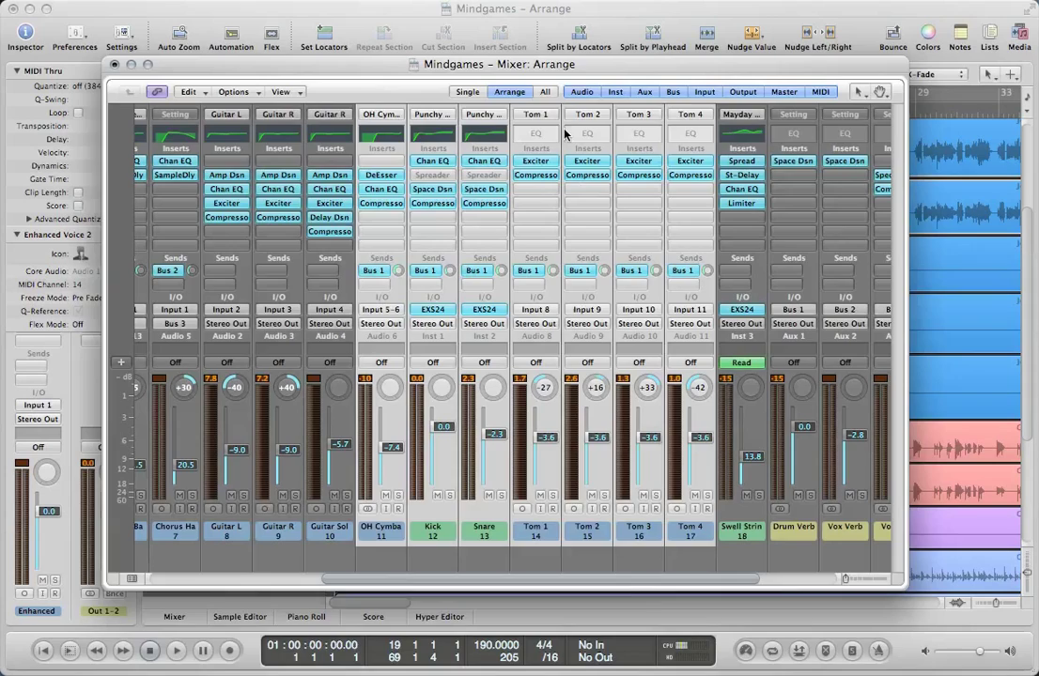
drag(574, 64, 610, 80)
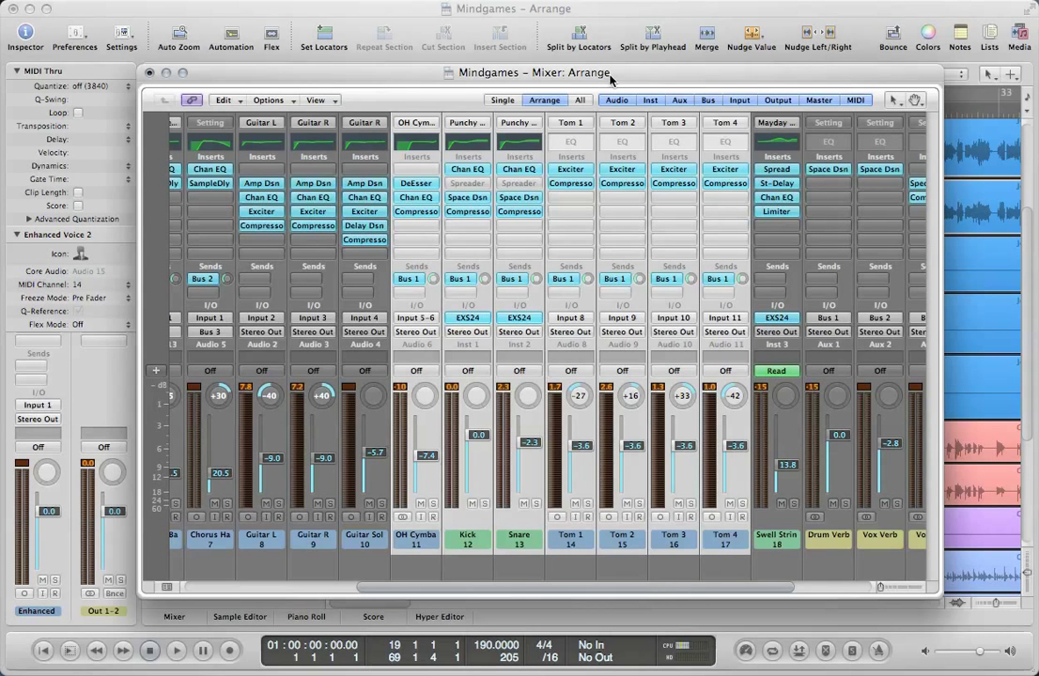
click(421, 575)
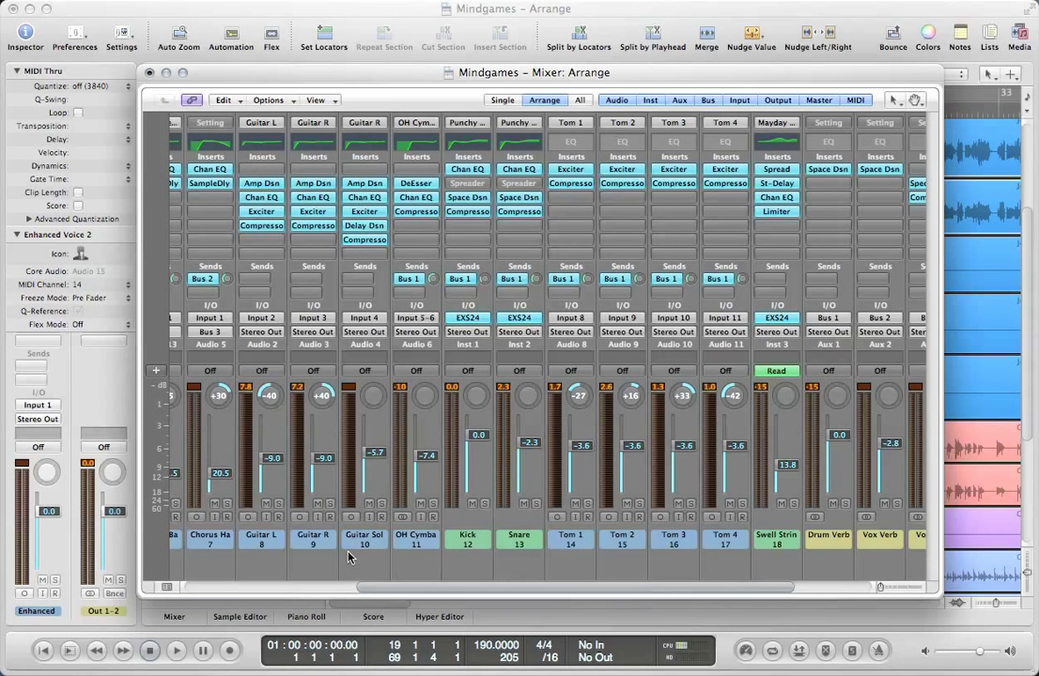
Select all seven drum channels, lower them together (Kick -0.6 dB, Snare -2.9 dB), and solo them.
drag(416, 564, 728, 548)
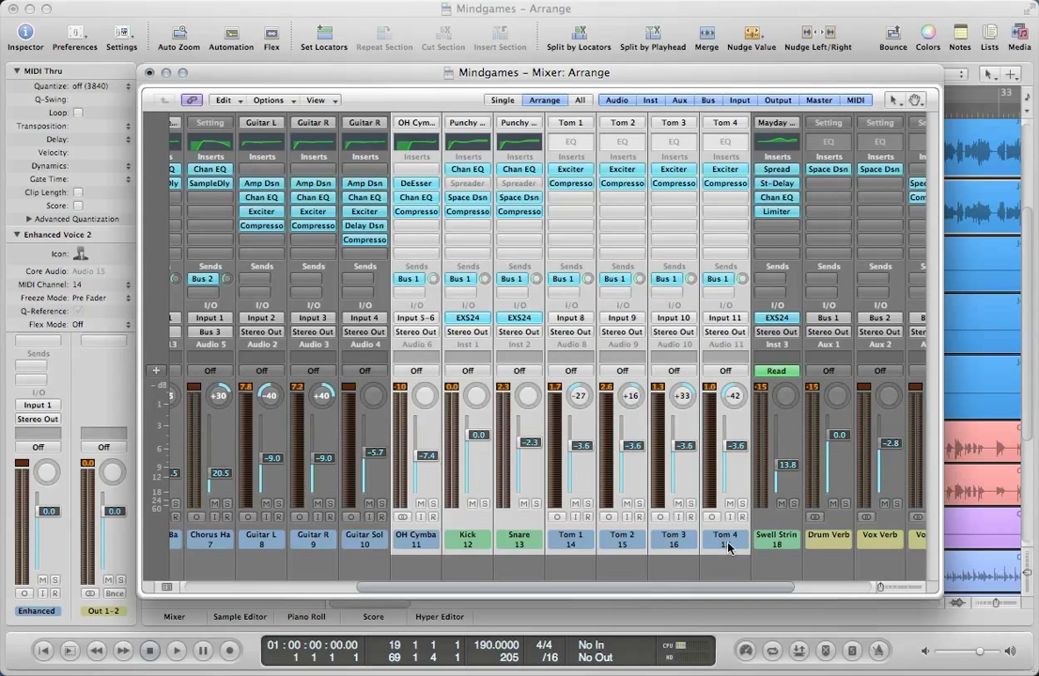
mouse_move(427, 456)
mouse_down()
mouse_move(426, 465)
mouse_move(427, 442)
mouse_move(435, 460)
mouse_up()
click(432, 504)
click(465, 561)
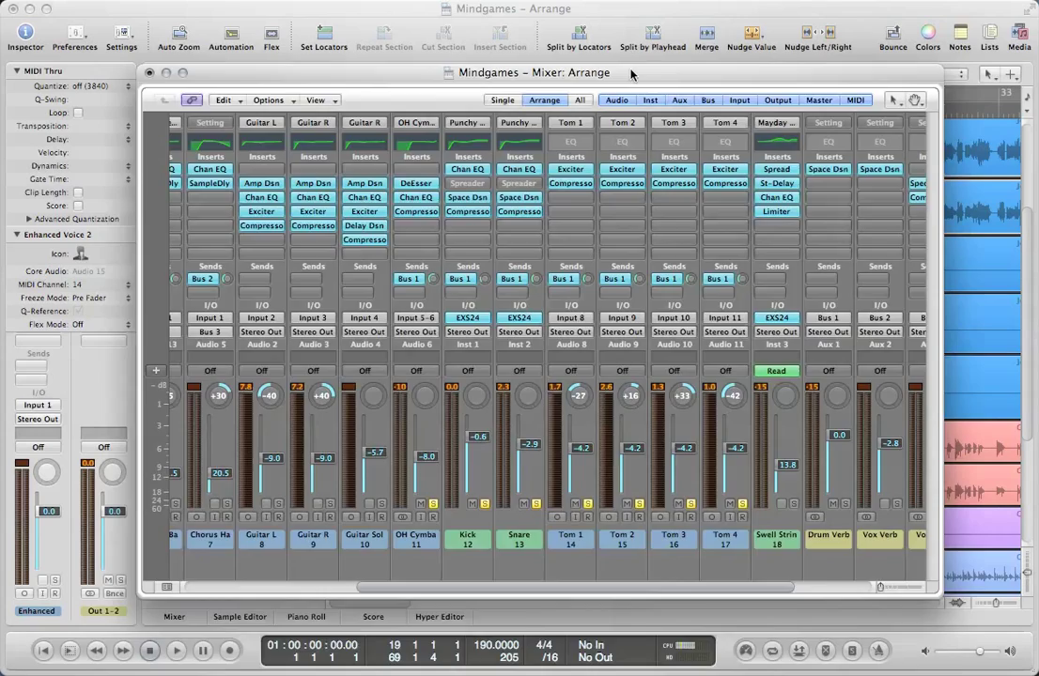
mouse_move(632, 74)
mouse_down()
mouse_move(609, 593)
mouse_move(621, 313)
mouse_move(620, 675)
mouse_move(602, 129)
mouse_move(607, 71)
mouse_move(625, 67)
mouse_up()
Play the soloed drums and stop playback at 01:00:25:24.77.
key(space)
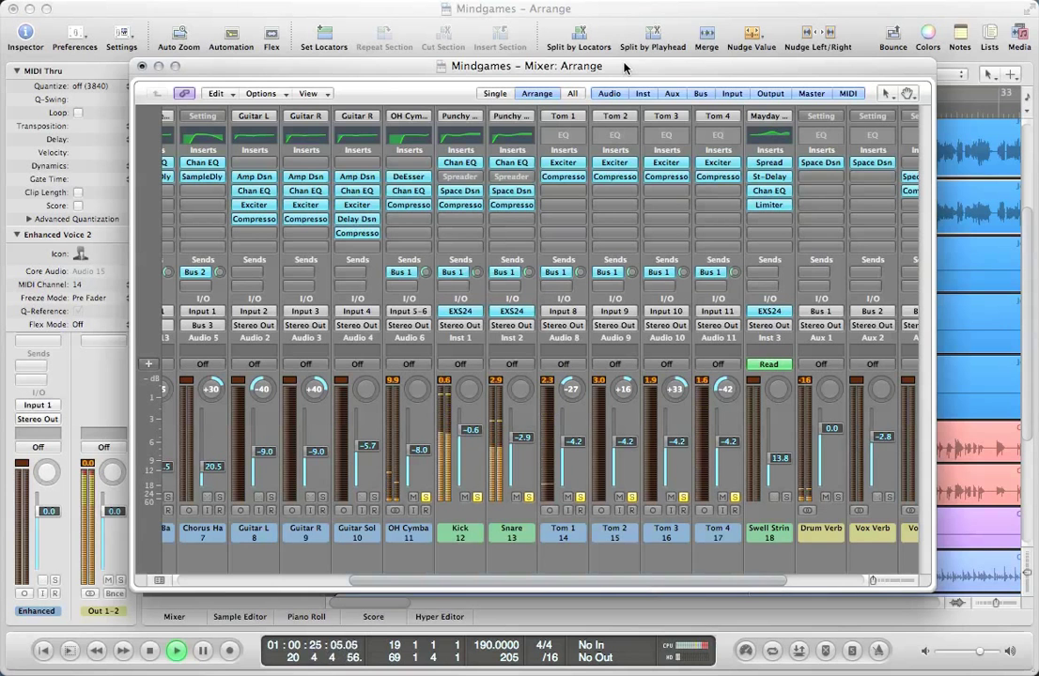
key(space)
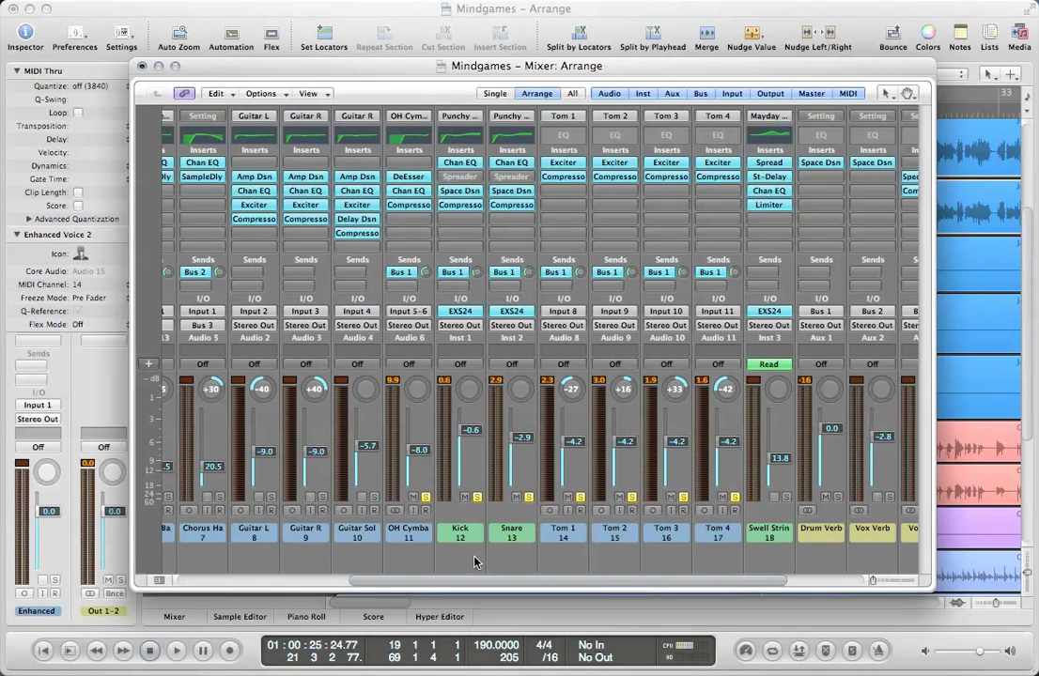
Route the seven selected drum channels' outputs to Bus 4, creating a new Aux 4 strip.
drag(409, 567, 723, 542)
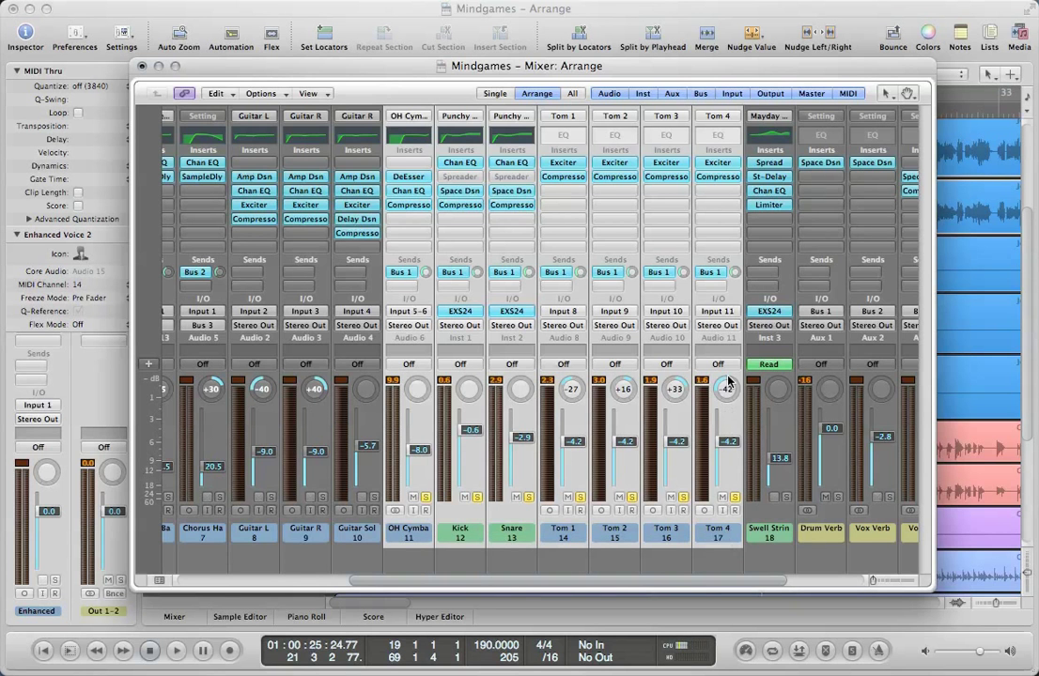
scroll(632, 334, right, 3)
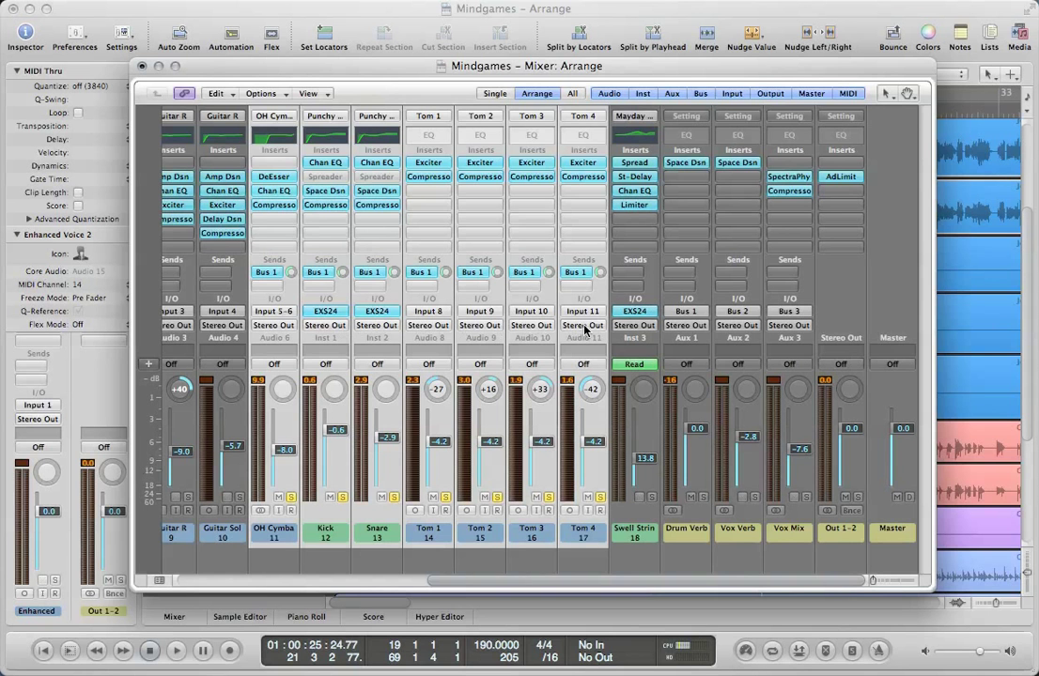
click(585, 327)
mouse_move(596, 378)
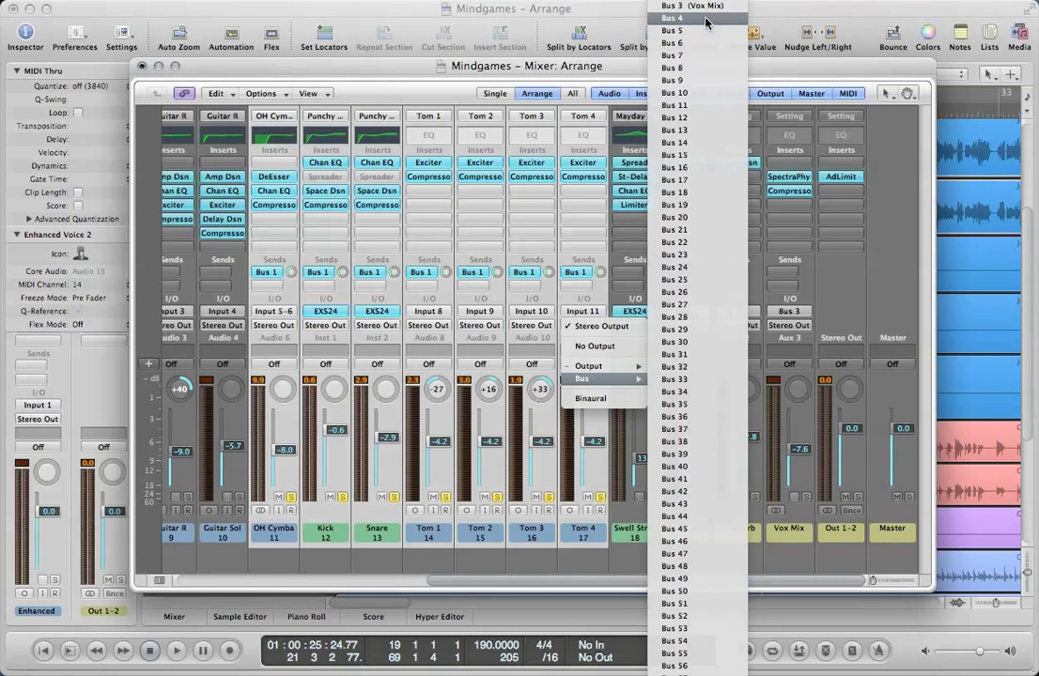
click(706, 21)
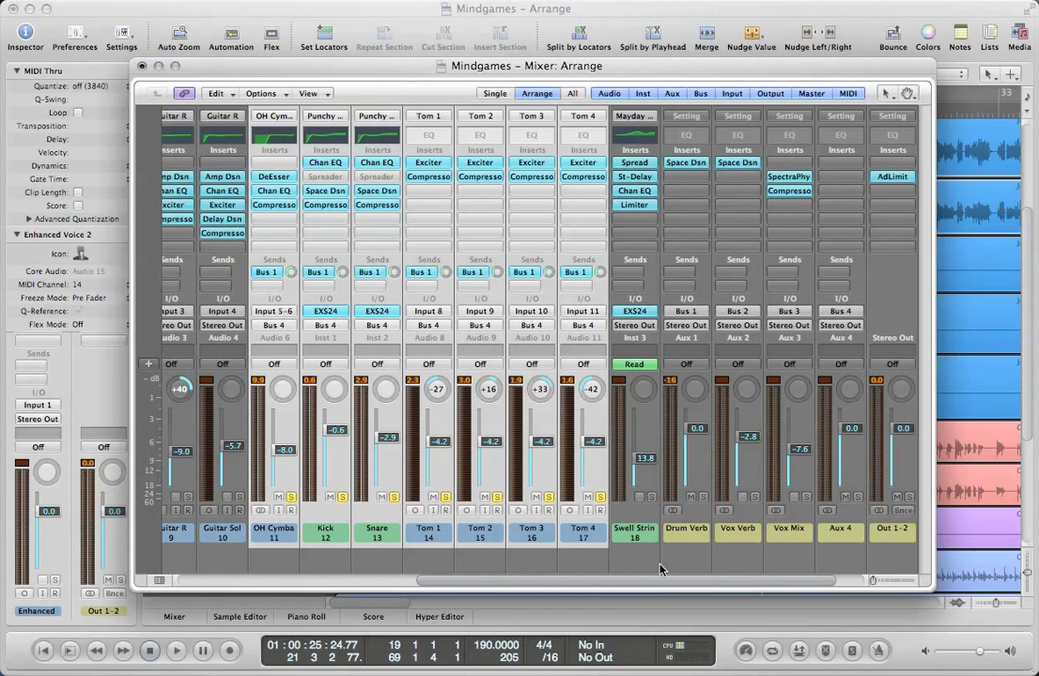
click(378, 359)
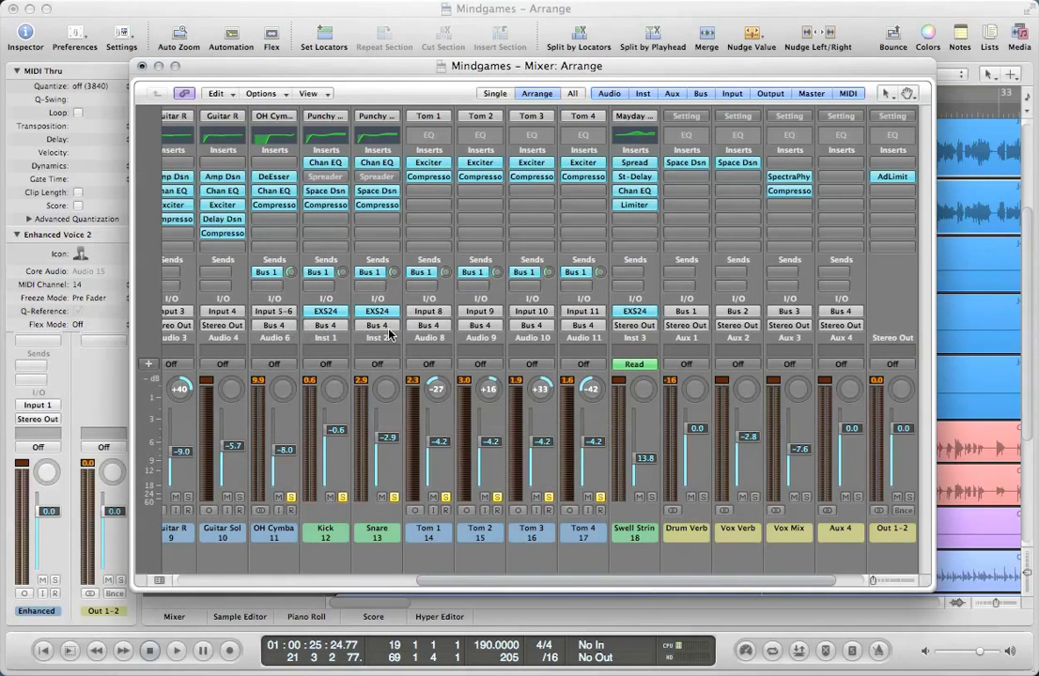
drag(594, 561, 272, 541)
click(289, 507)
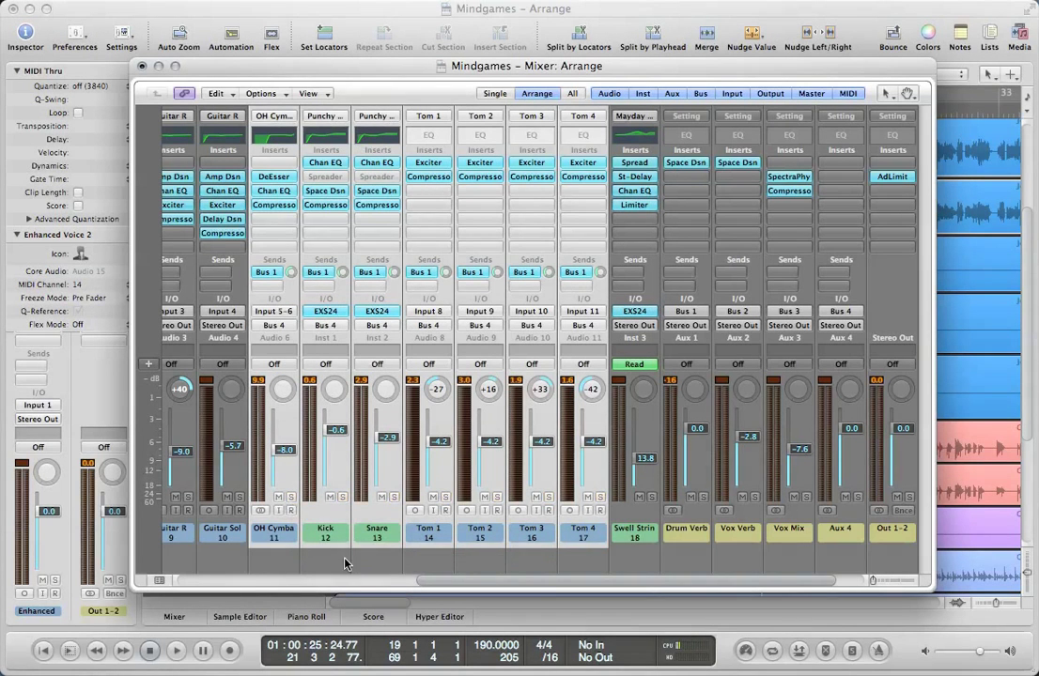
Scroll to the new Aux 4 strip and rename it 'Drum Mix'.
scroll(477, 555, right, 2)
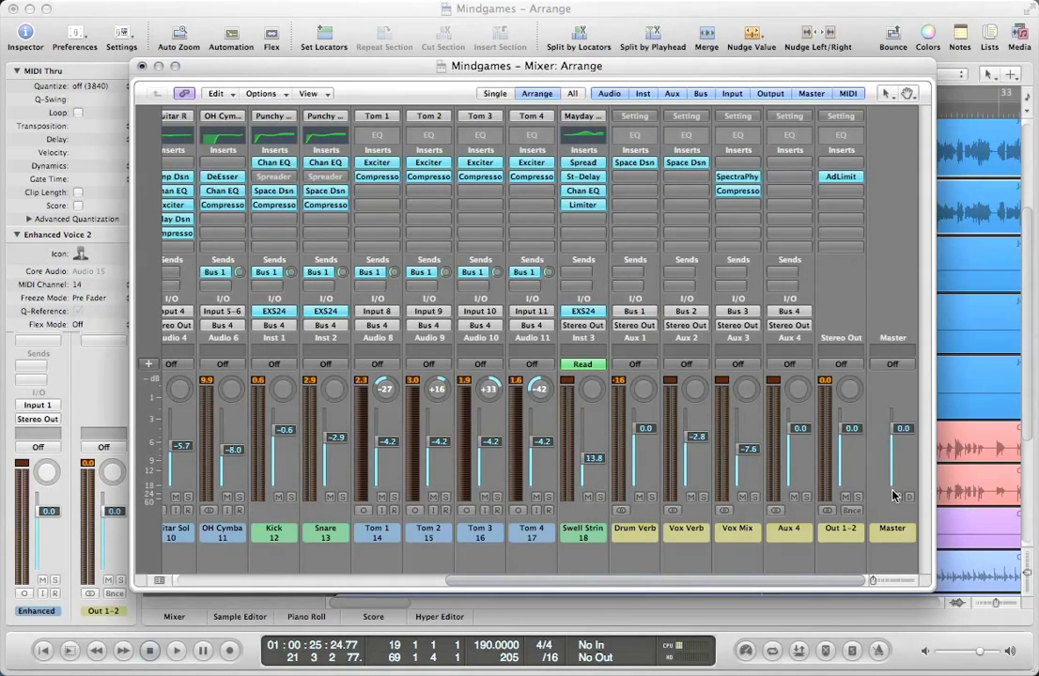
click(814, 470)
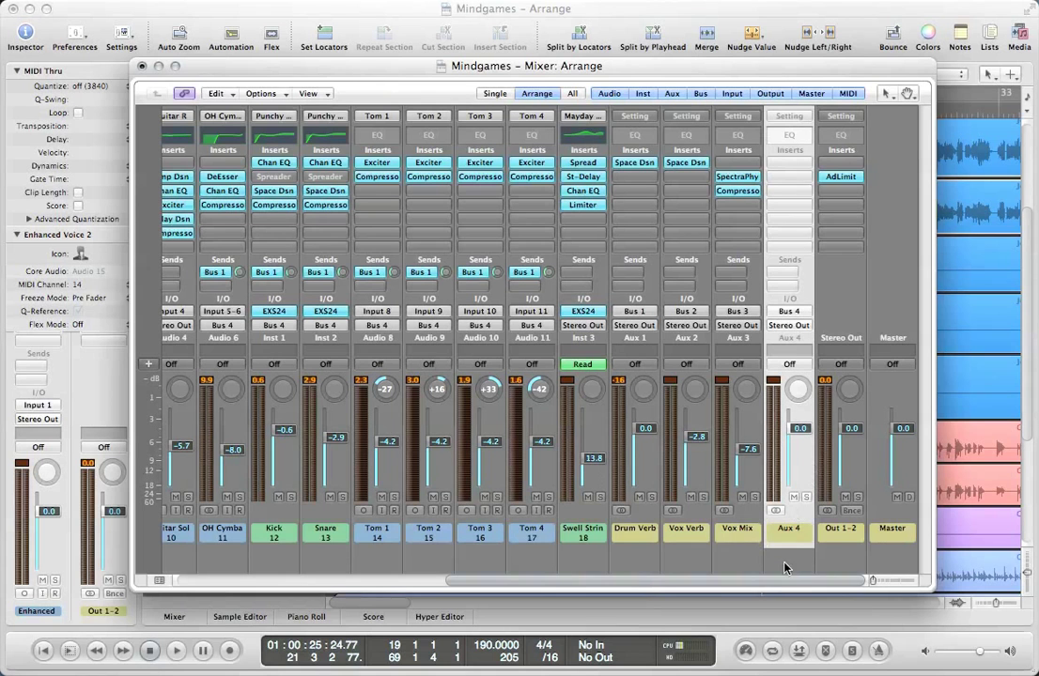
double_click(790, 531)
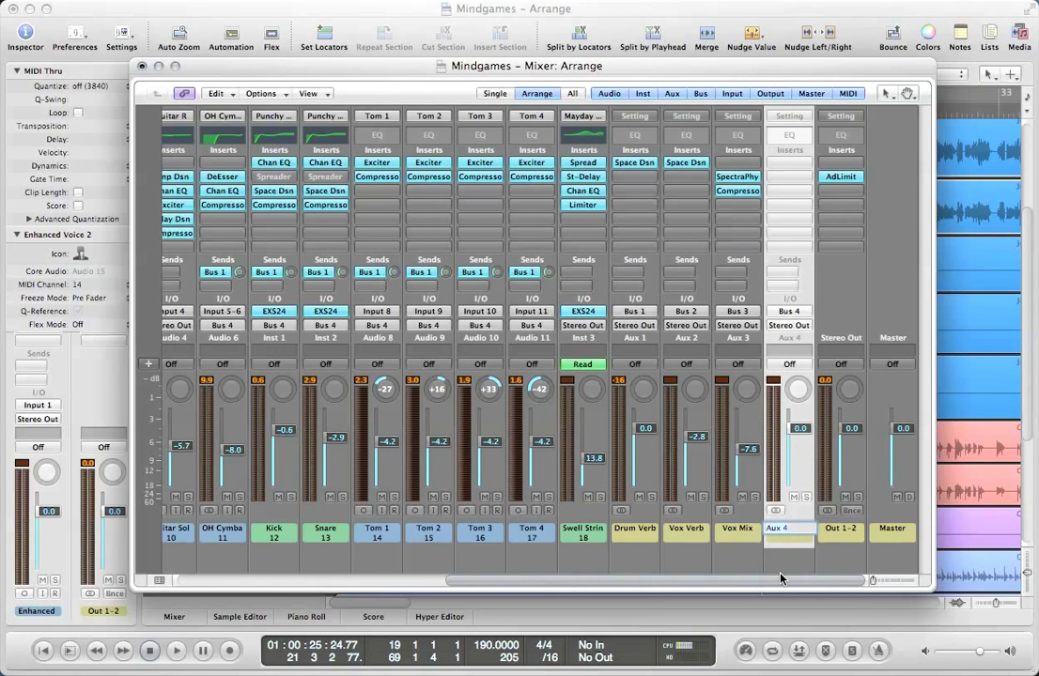
text(Drum Mix)
key(Return)
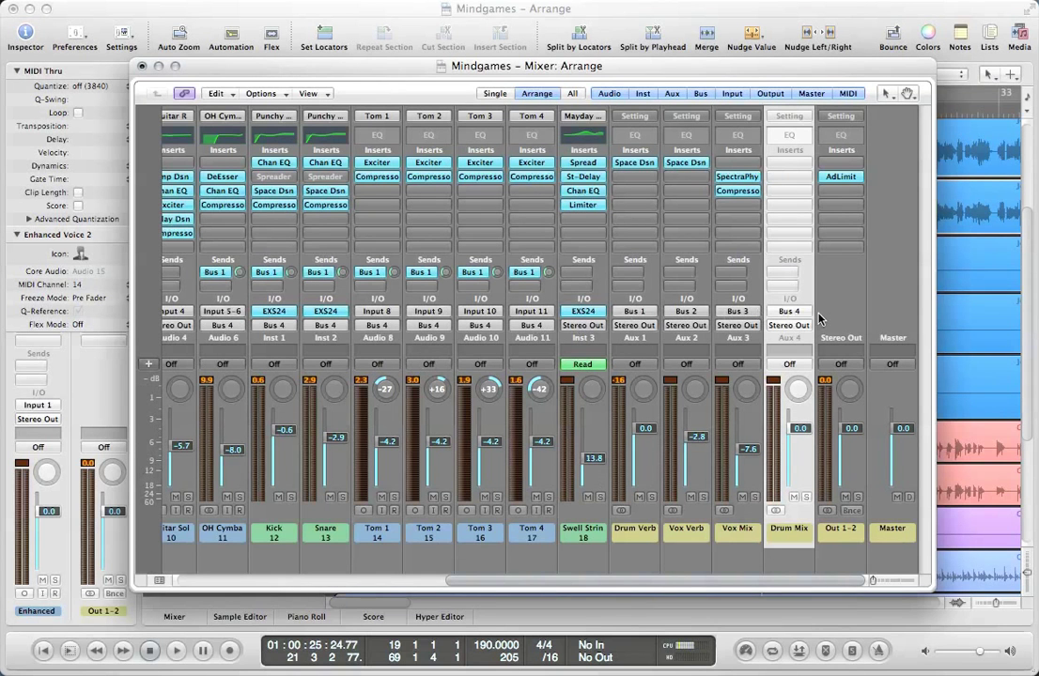
Solo Drum Mix, play from the song start, and pull its fader down to -6.6 dB.
click(806, 497)
key(Return)
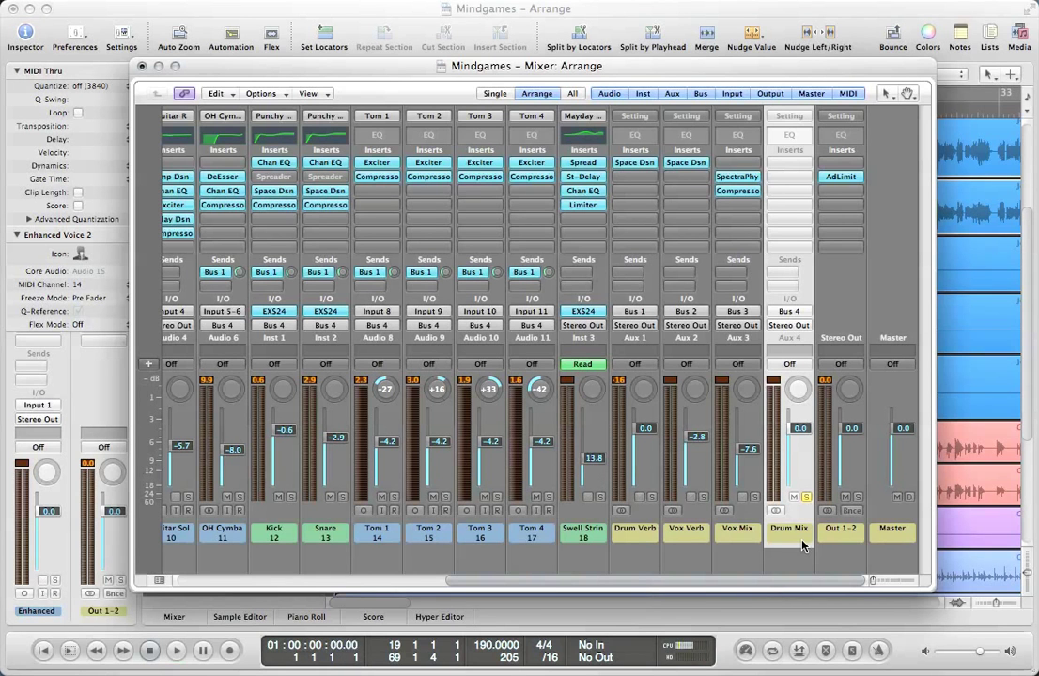
key(space)
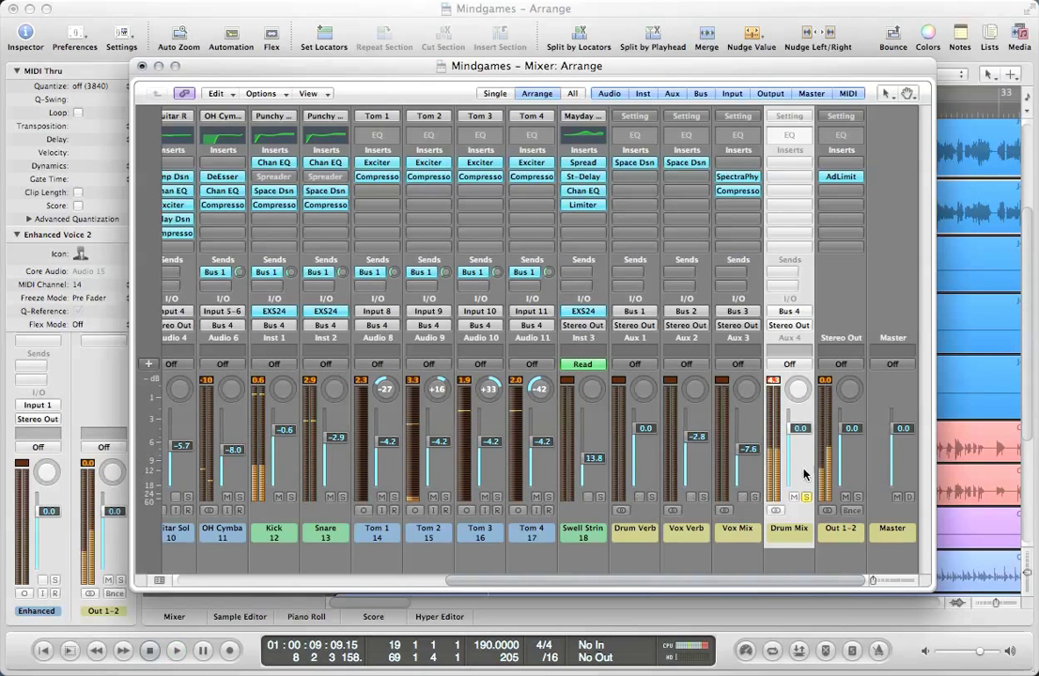
drag(804, 475, 798, 444)
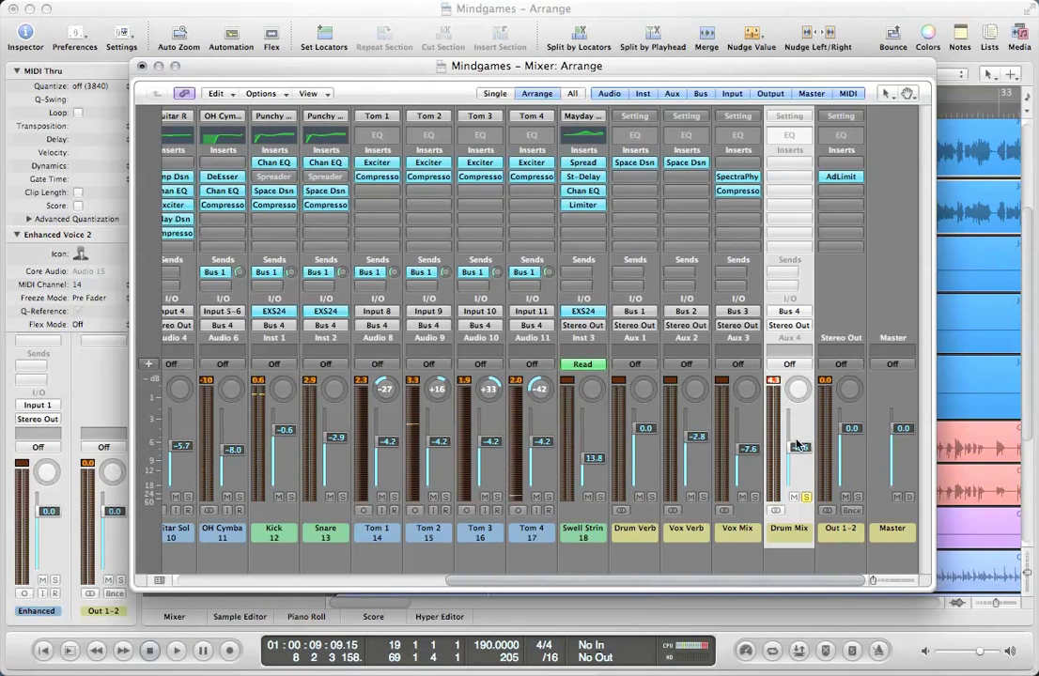